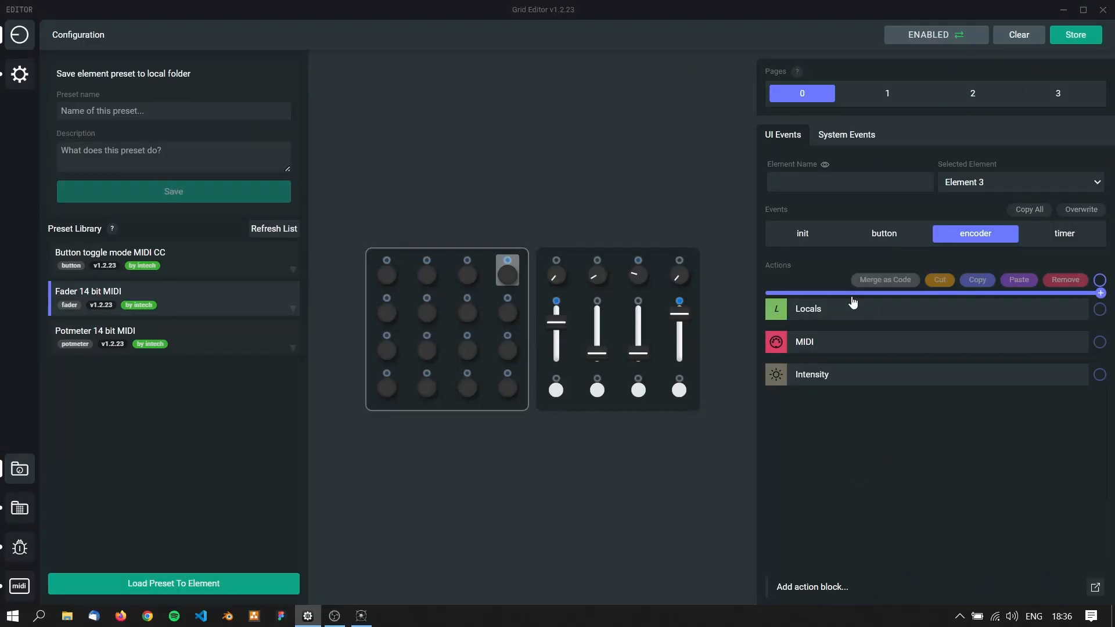
Examine the action blocks available for Element 3's encoder event and for the fader module's potmeter event, looking for Push & Rotate
left_click(853, 300)
scroll(680, 332, "down", 2)
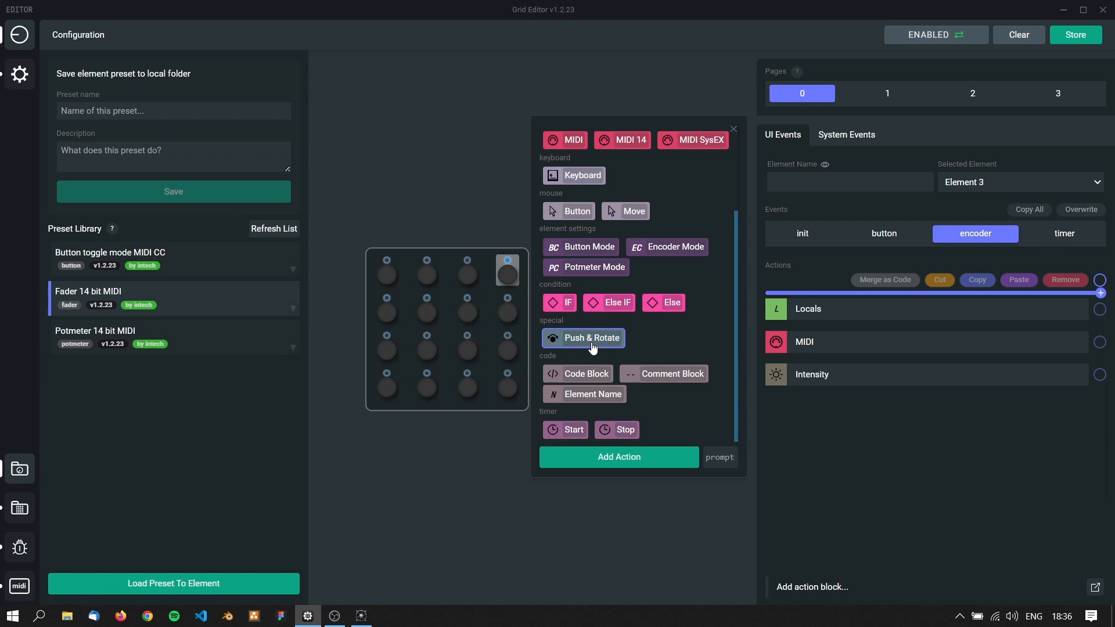
left_click(911, 460)
left_click(1100, 297)
scroll(611, 349, "down", 2)
scroll(666, 356, "up", 2)
scroll(666, 356, "down", 2)
scroll(667, 356, "up", 3)
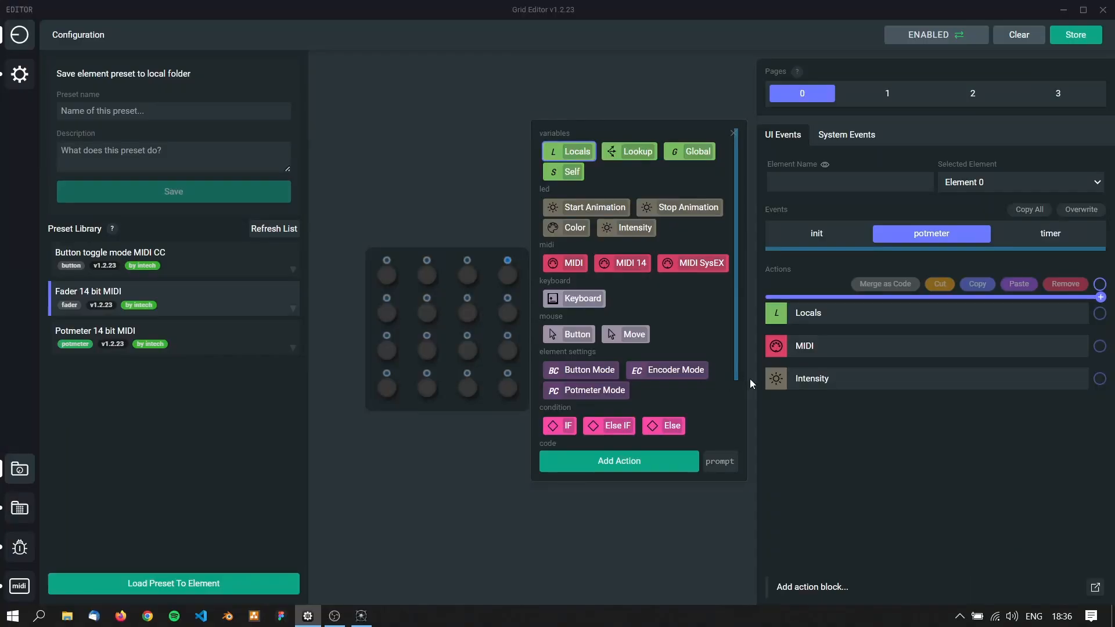
left_click(712, 106)
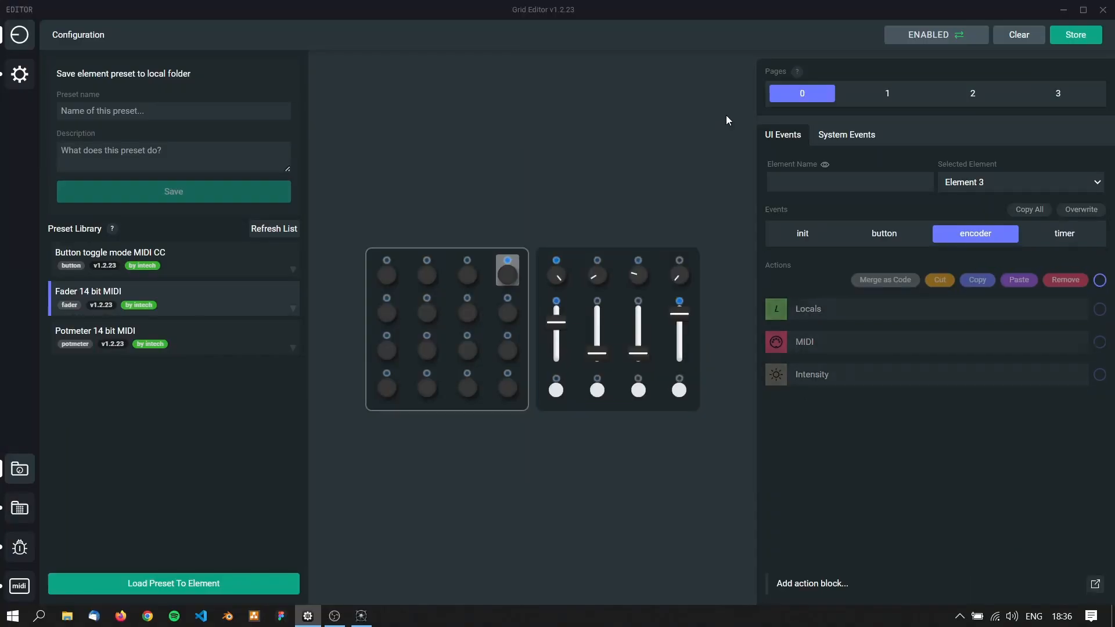
Insert a Push & Rotate block above Locals in Element 3's encoder event
left_click(807, 295)
scroll(581, 330, "down", 5)
left_click(580, 334)
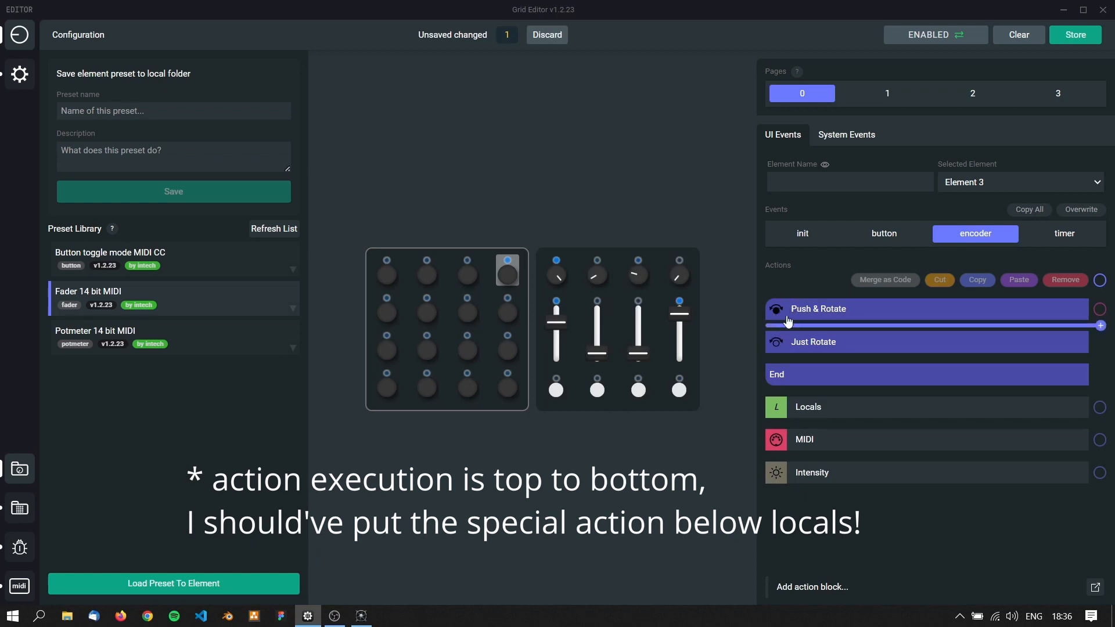
left_click(795, 333)
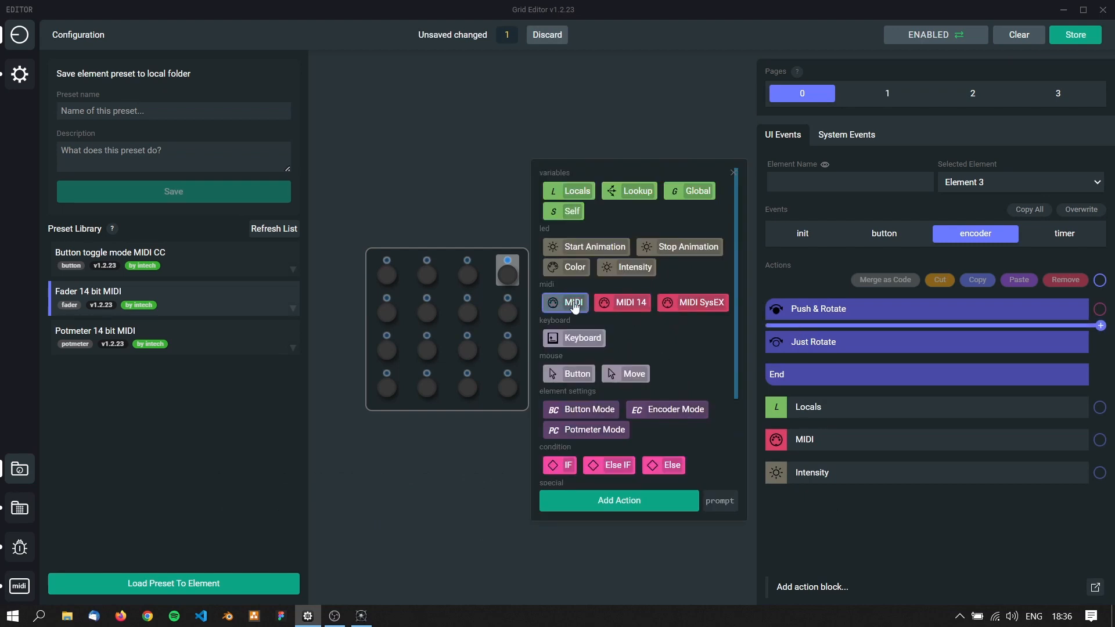
scroll(656, 453, "down", 4)
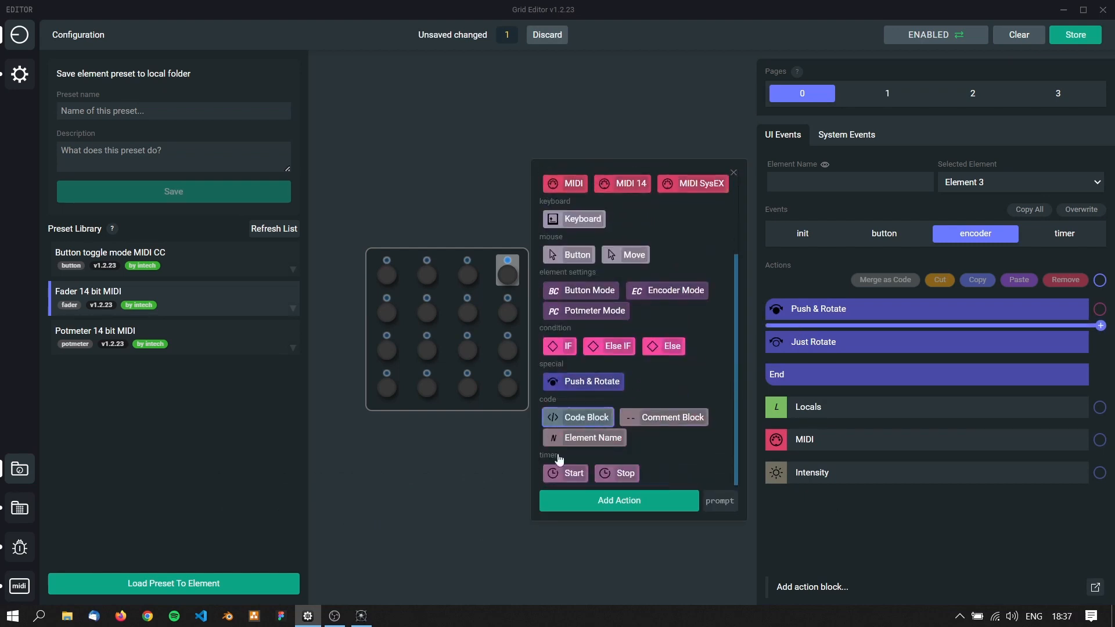
scroll(663, 426, "up", 4)
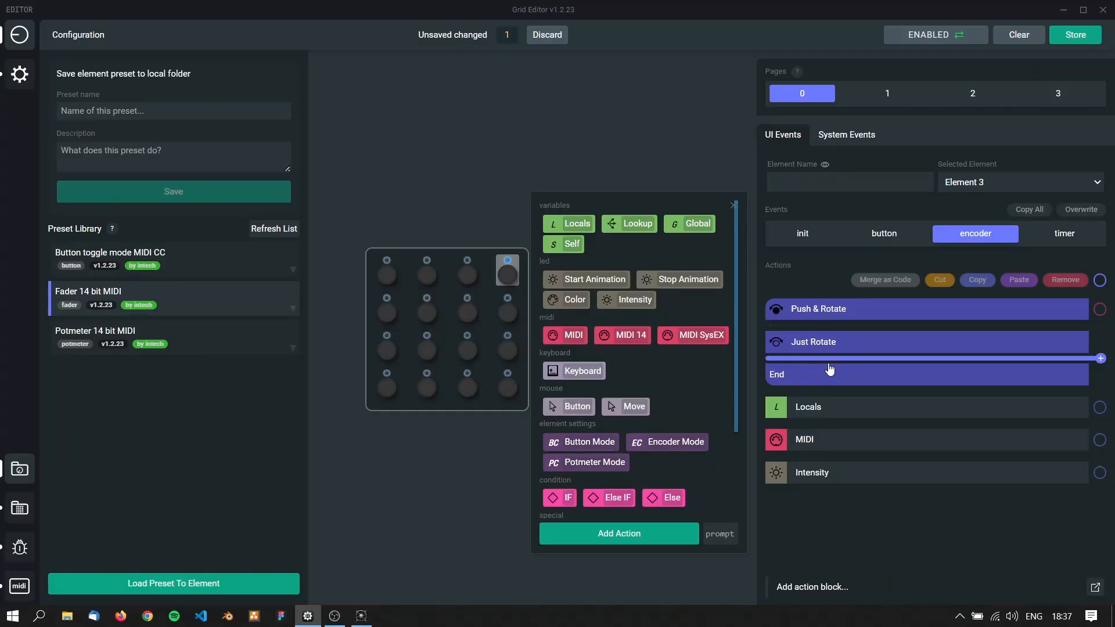
left_click(802, 424)
scroll(638, 447, "down", 2)
left_click(558, 418)
left_click(808, 441)
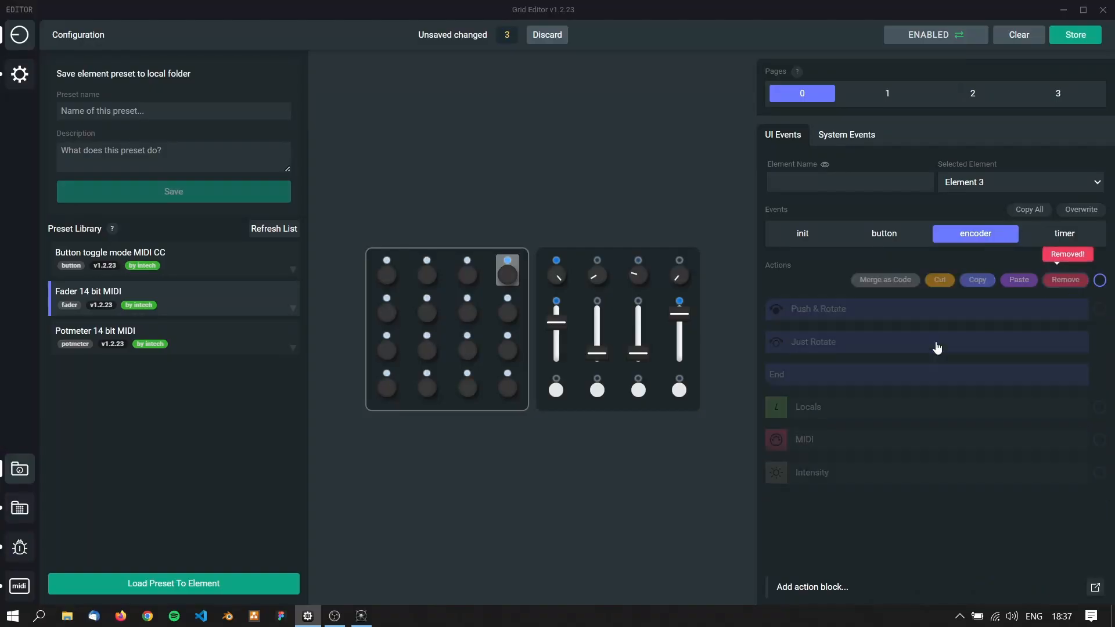
Add a Comment Block inside the Push & Rotate branch reading "drop here your preferred actions"
left_click(845, 326)
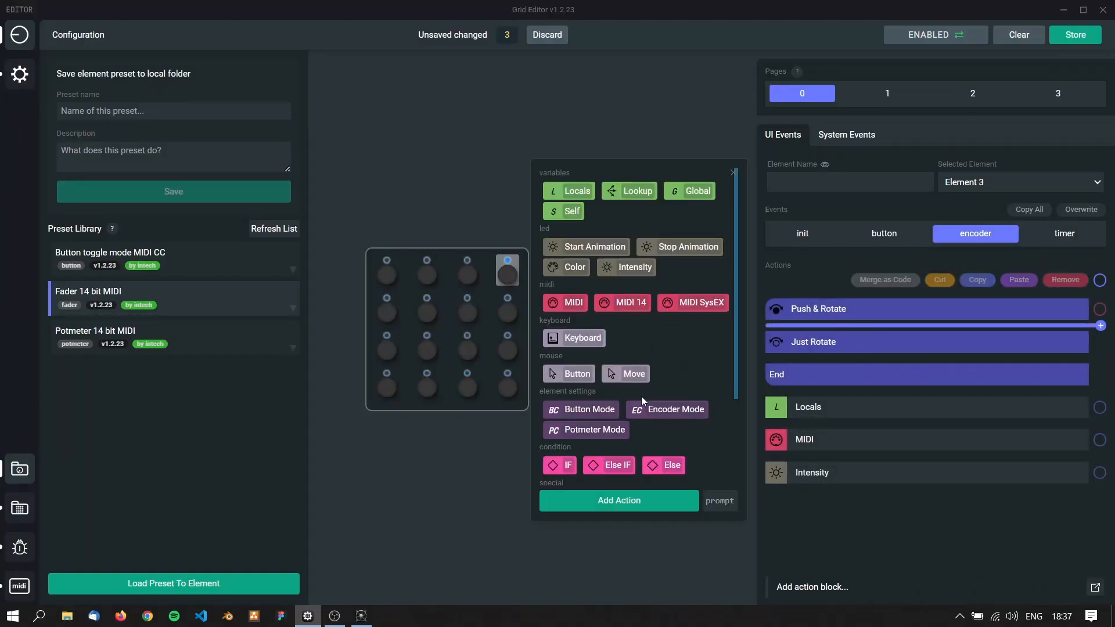
scroll(639, 401, "down", 3)
left_click(671, 419)
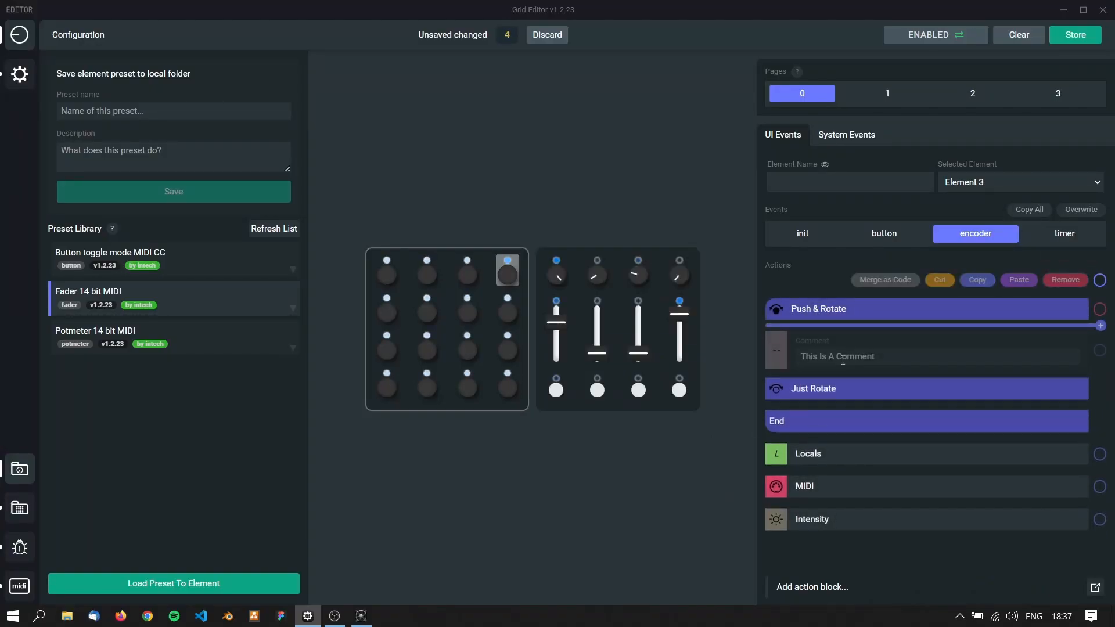
left_click(884, 356)
key("ctrl+a")
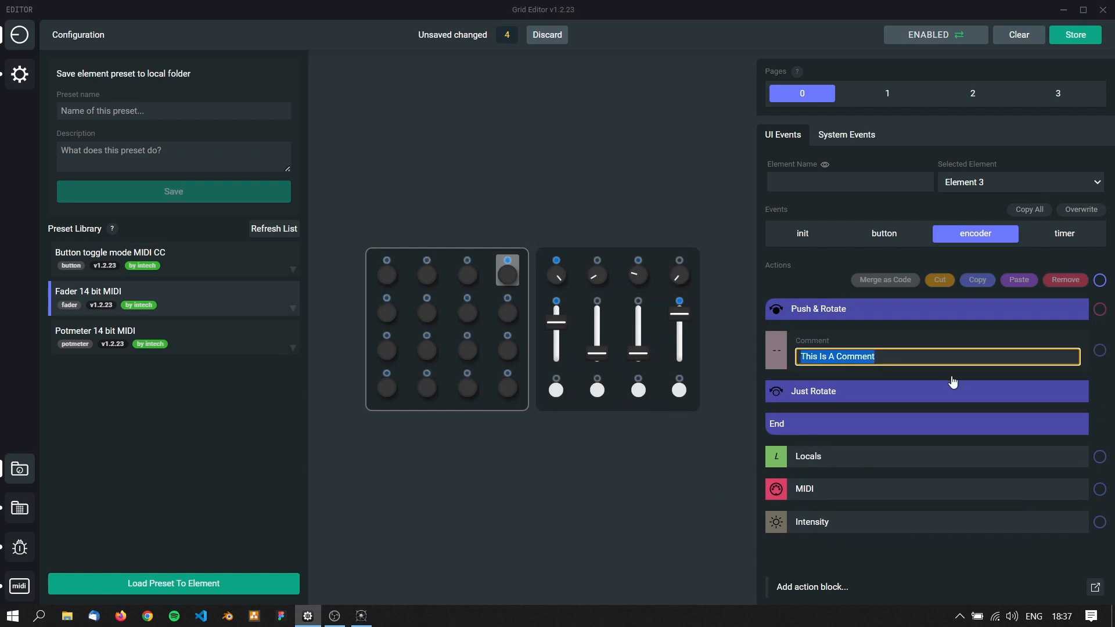
type("drop here your preferred actions")
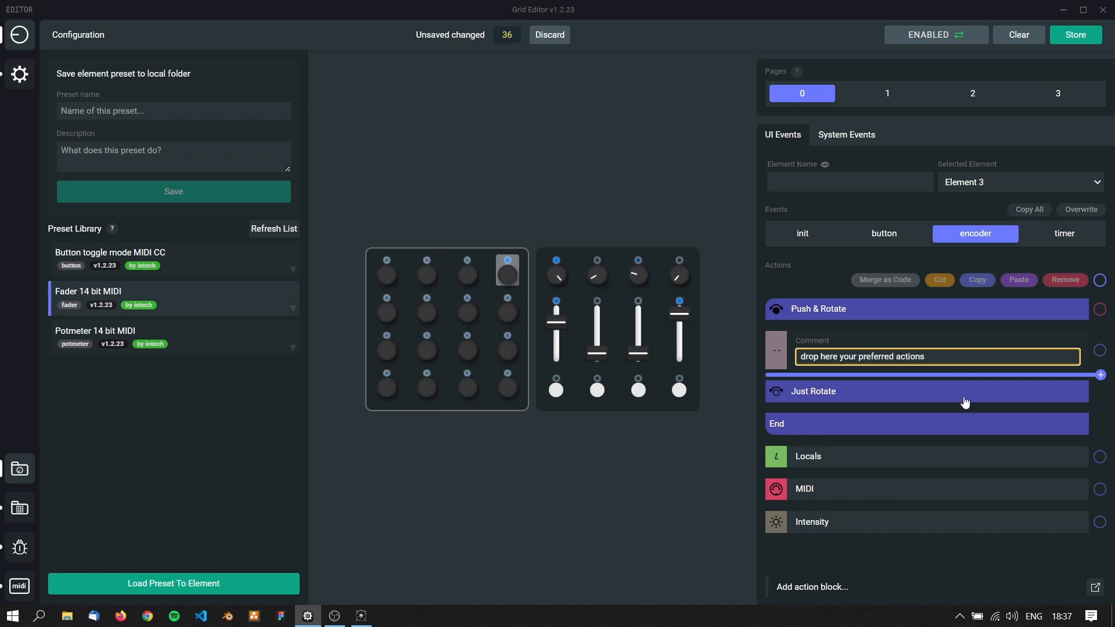
left_click(940, 342)
Add a Comment Block inside the Just Rotate branch and replace its placeholder text with "New C"
left_click(891, 409)
scroll(681, 492, "down", 3)
left_click(681, 491)
left_click(874, 443)
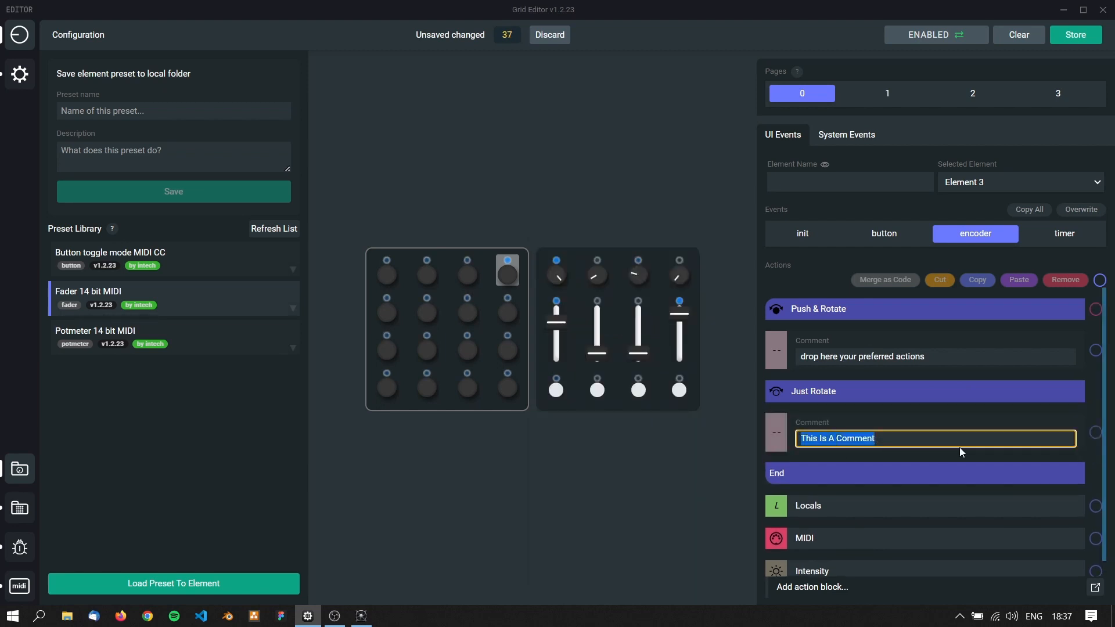
type("New C")
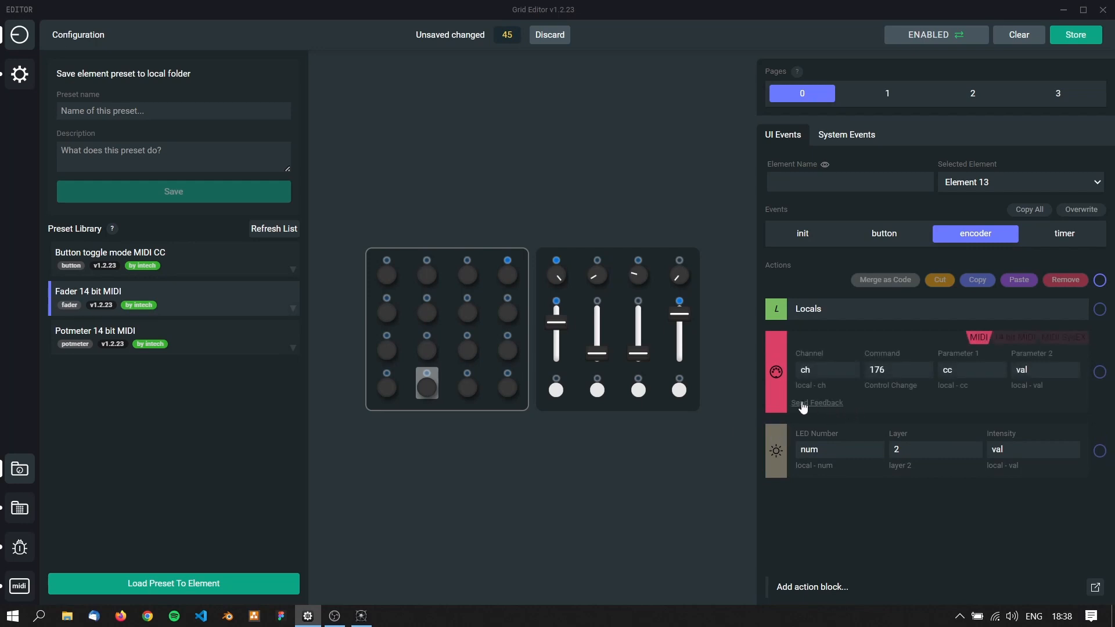
View the feedback forms of Element 13's MIDI and Locals action blocks, closing each without submitting anything
left_click(816, 403)
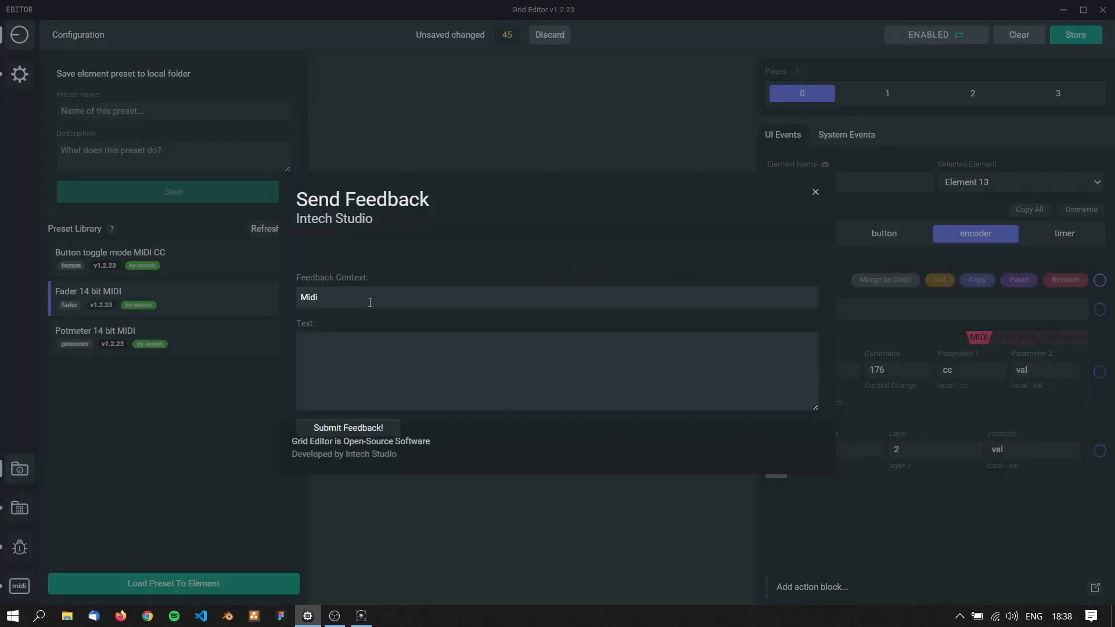
left_click(356, 364)
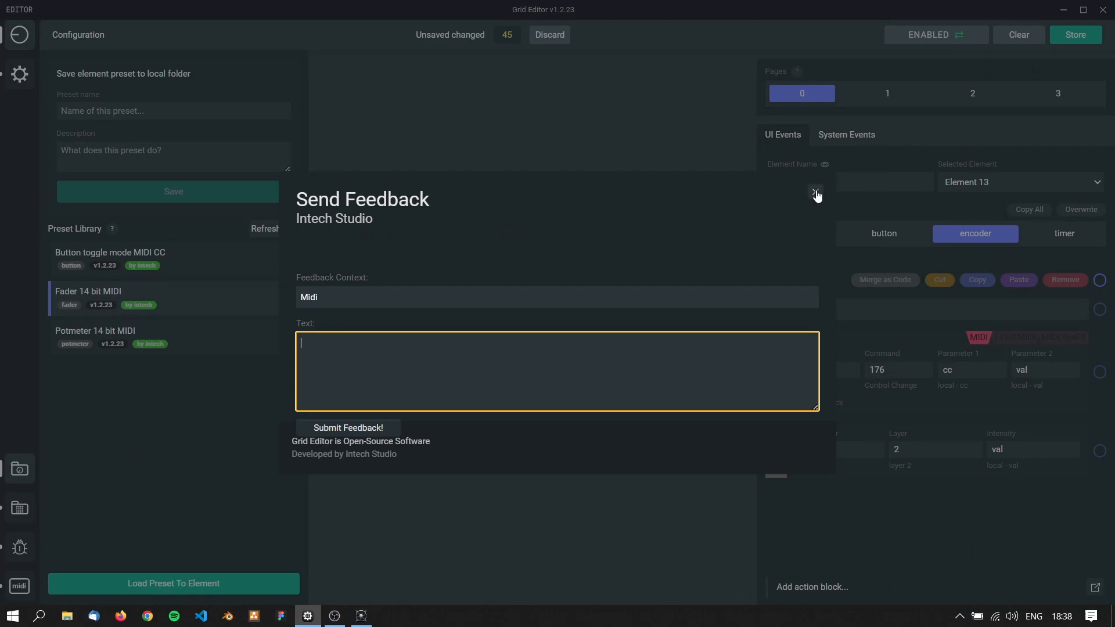
left_click(815, 193)
left_click(839, 320)
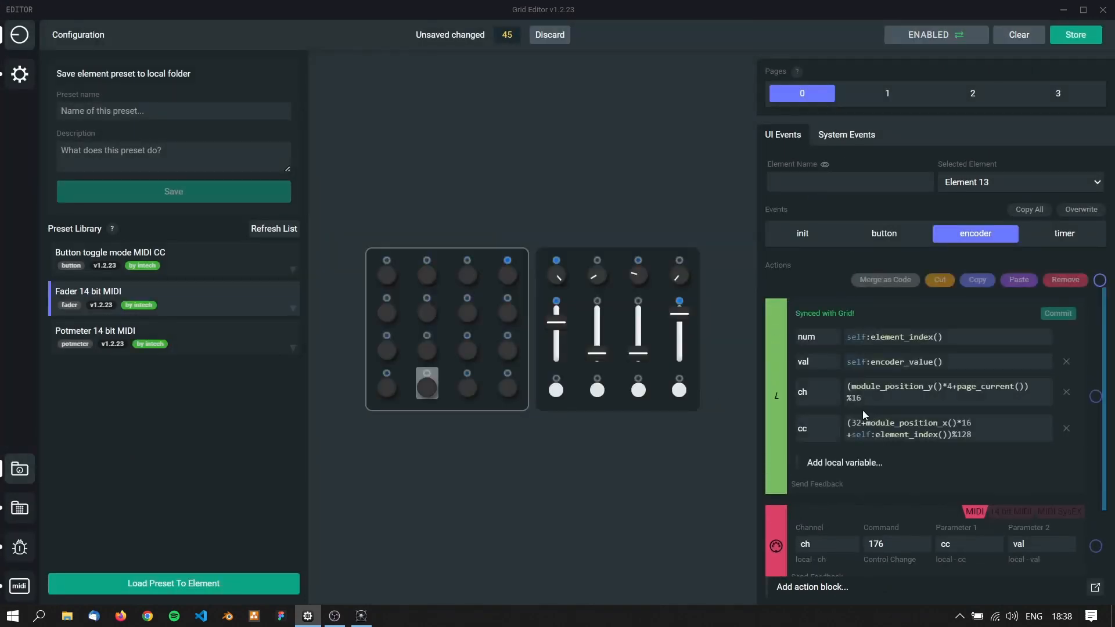
left_click(817, 486)
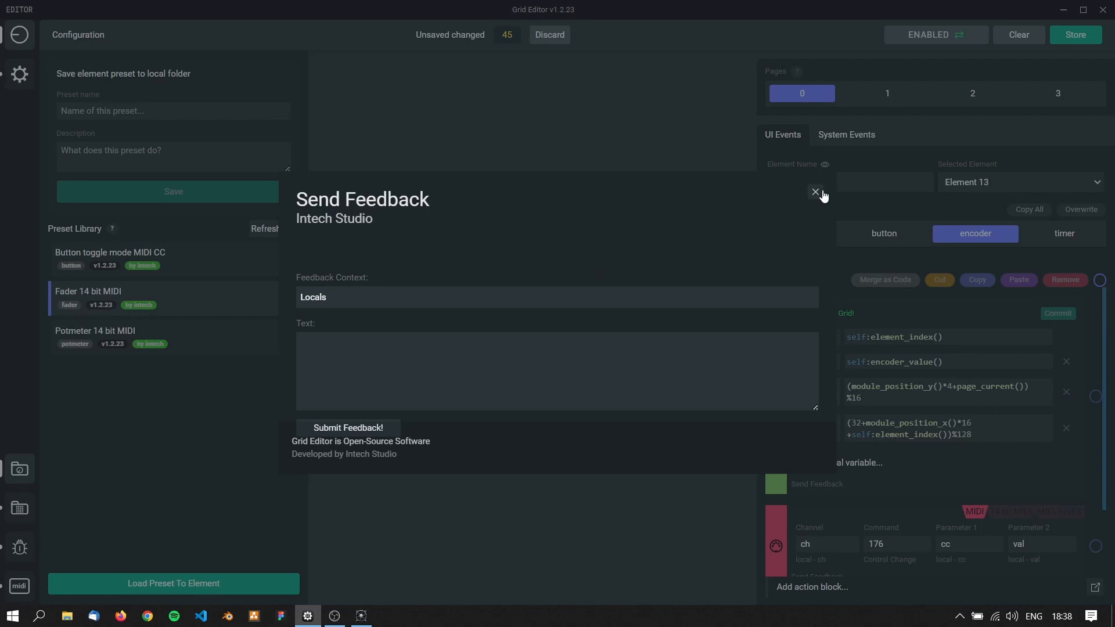
left_click(816, 193)
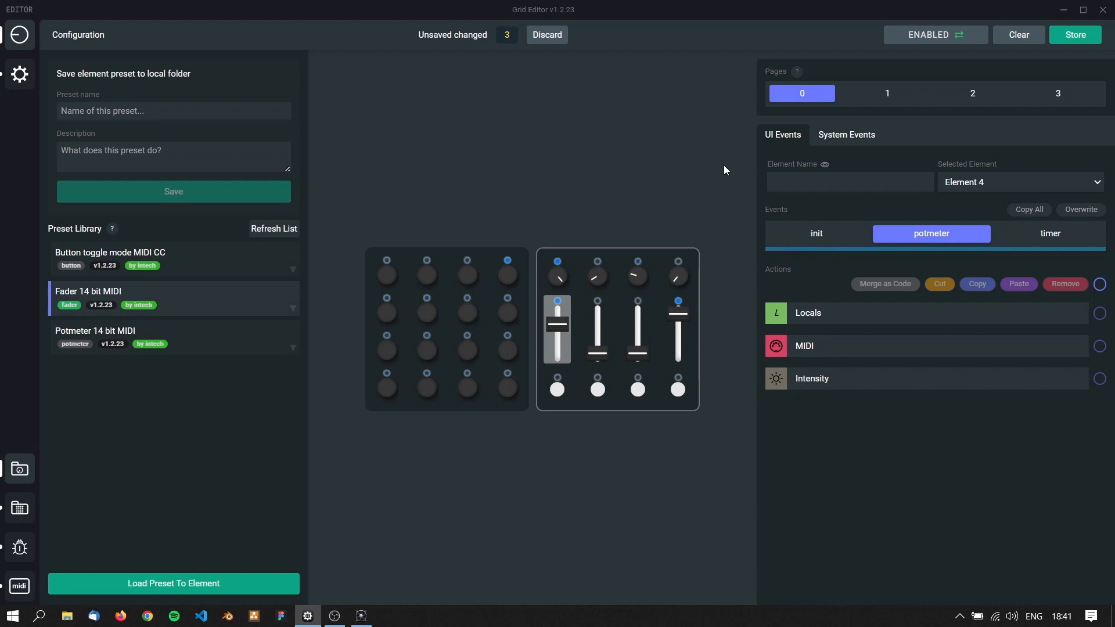
In the fader module's system init Code Block, commit midirx_enabled(0), and replace it with a committed midirx_enabled(1)
left_click(868, 134)
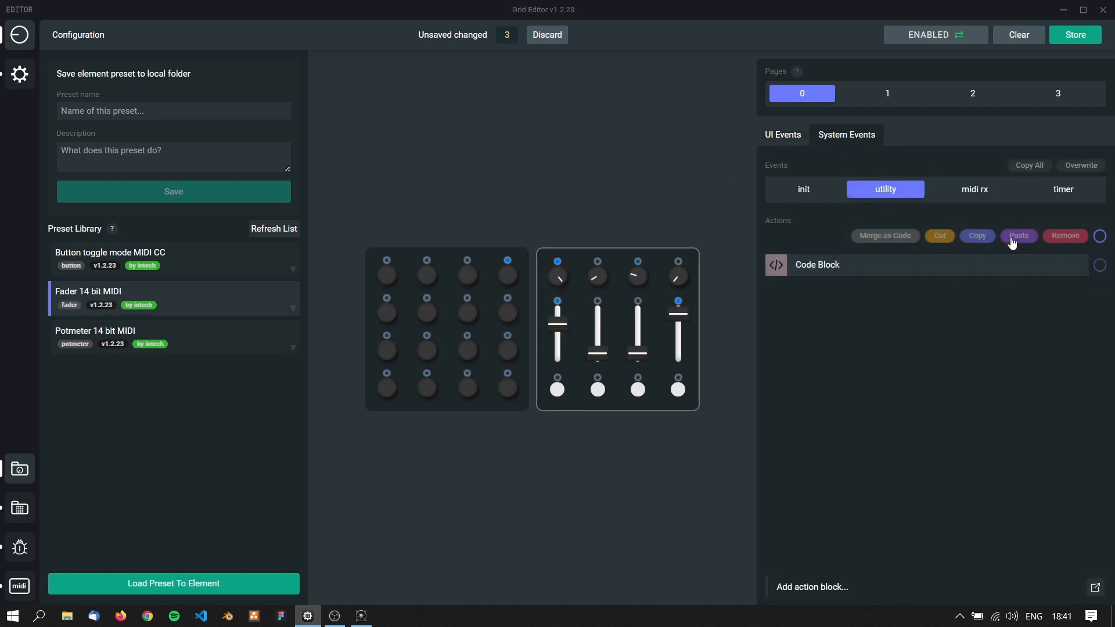
left_click(793, 192)
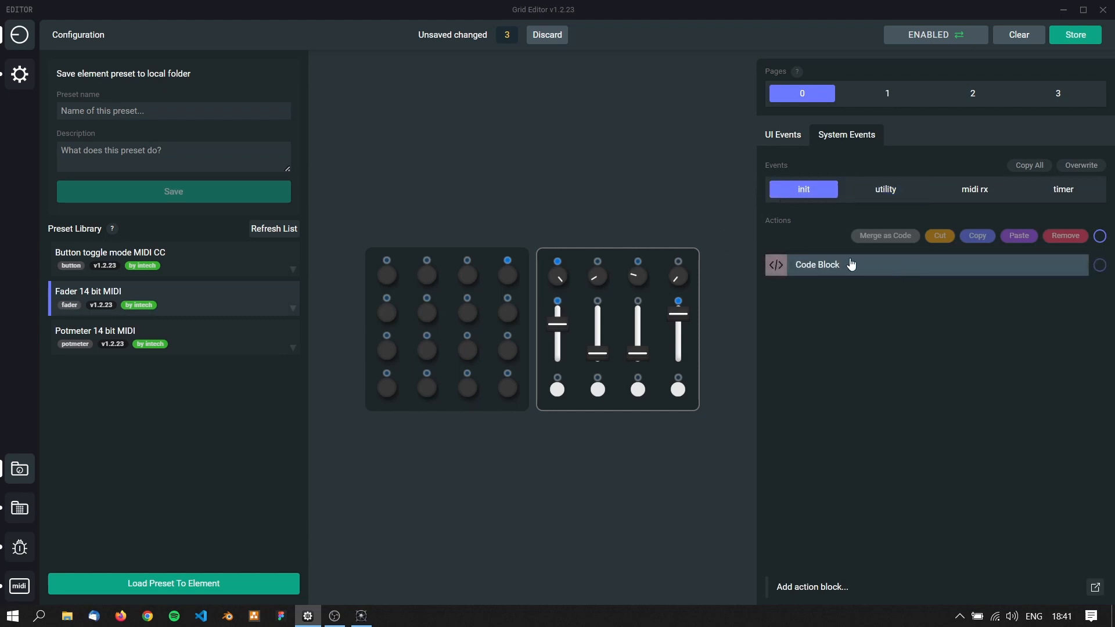
left_click(1074, 267)
left_click(937, 321)
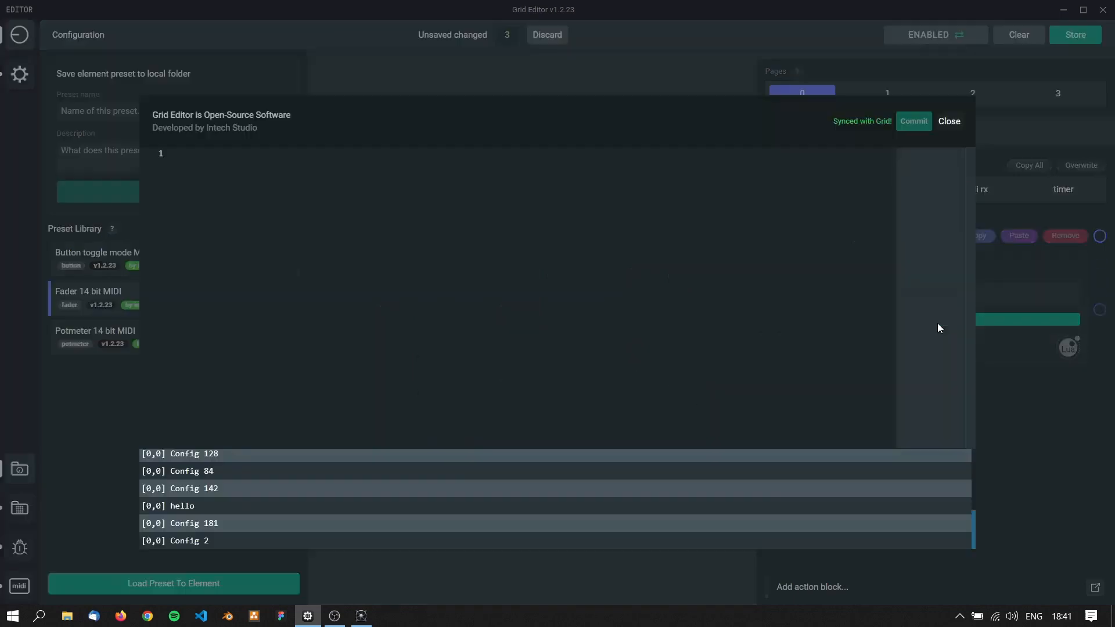
type("midi")
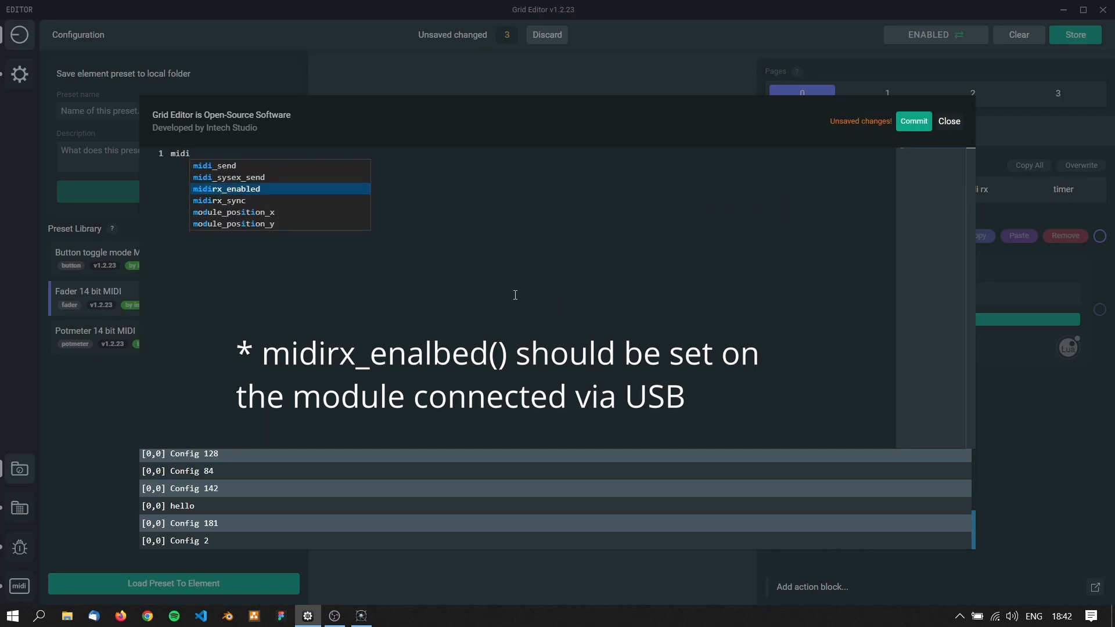
key("Return")
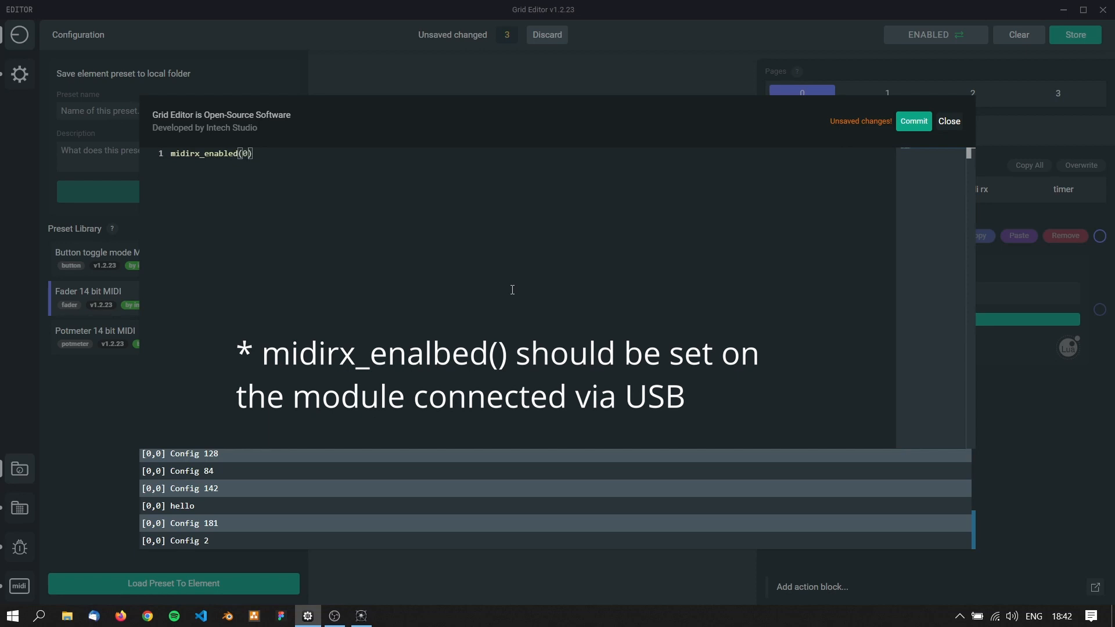
left_click(913, 128)
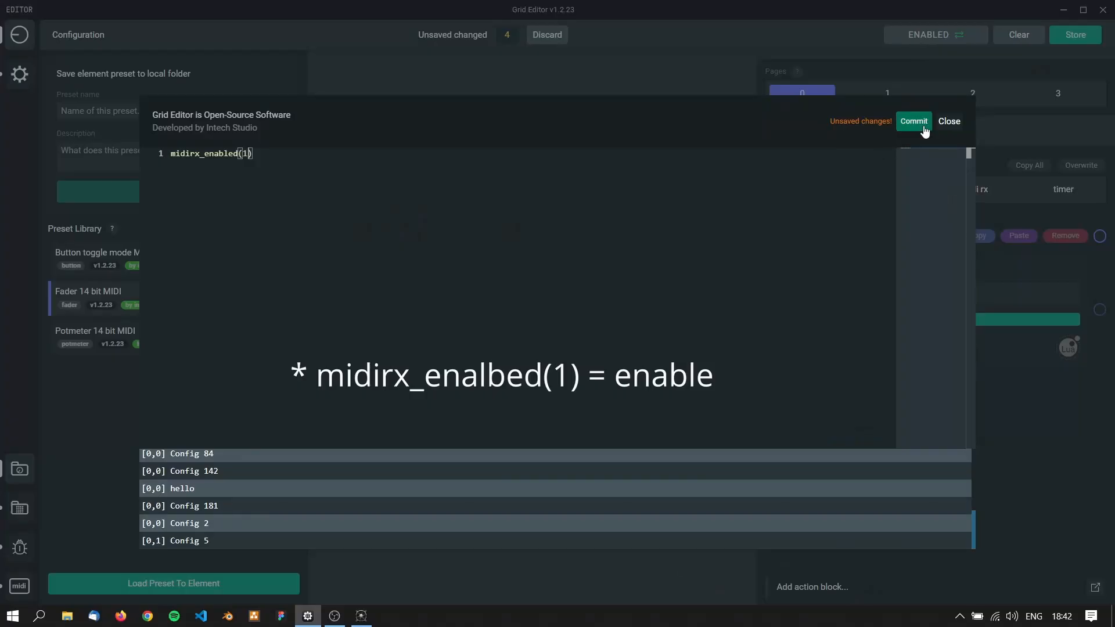
left_click(923, 125)
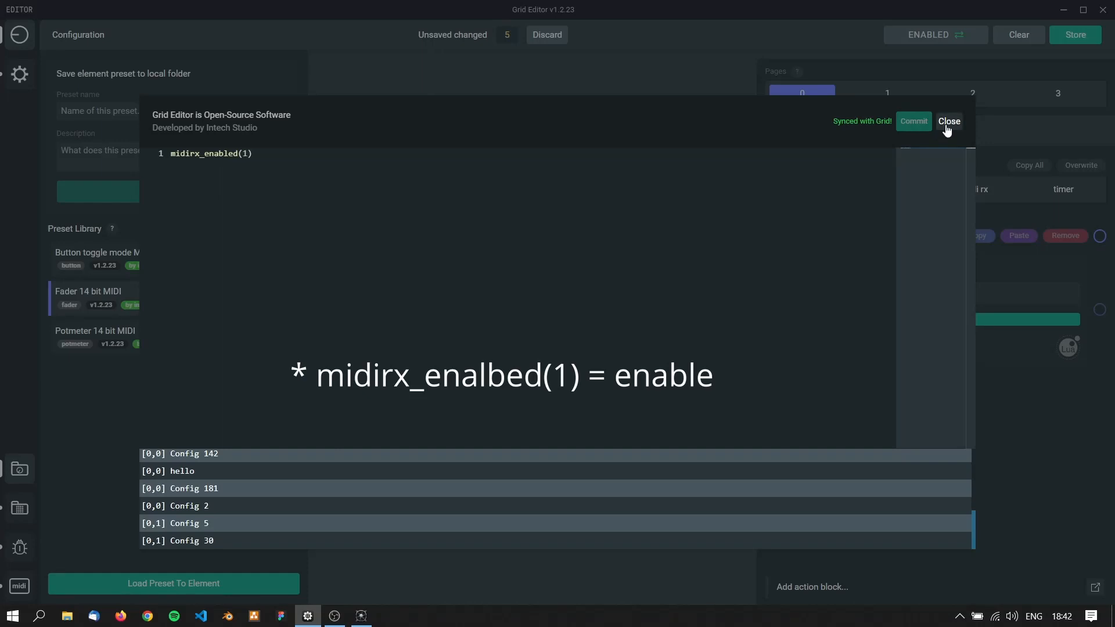